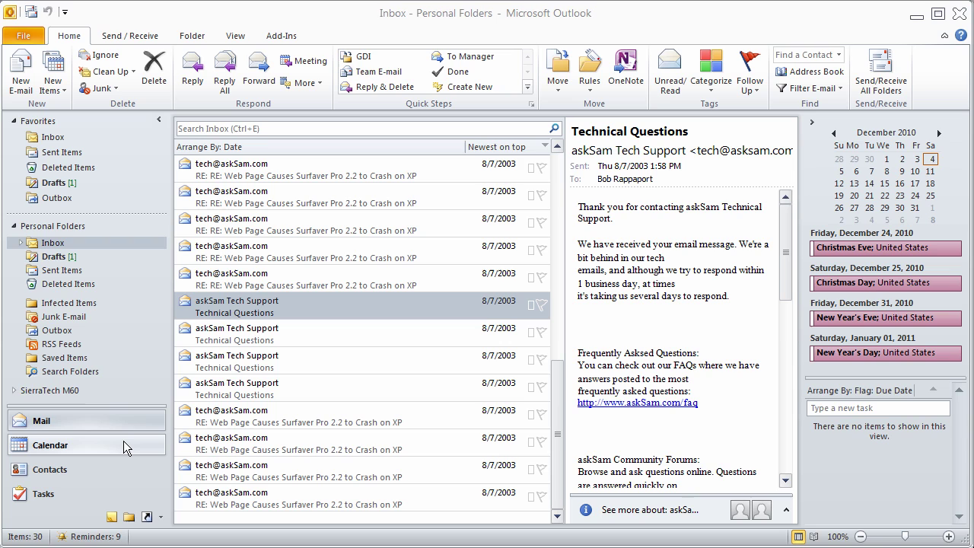
# - Check in the BNI (Visitor) contacts folder's properties whether it is shown as an e-mail address book, making no changes
pyautogui.click(68, 468)
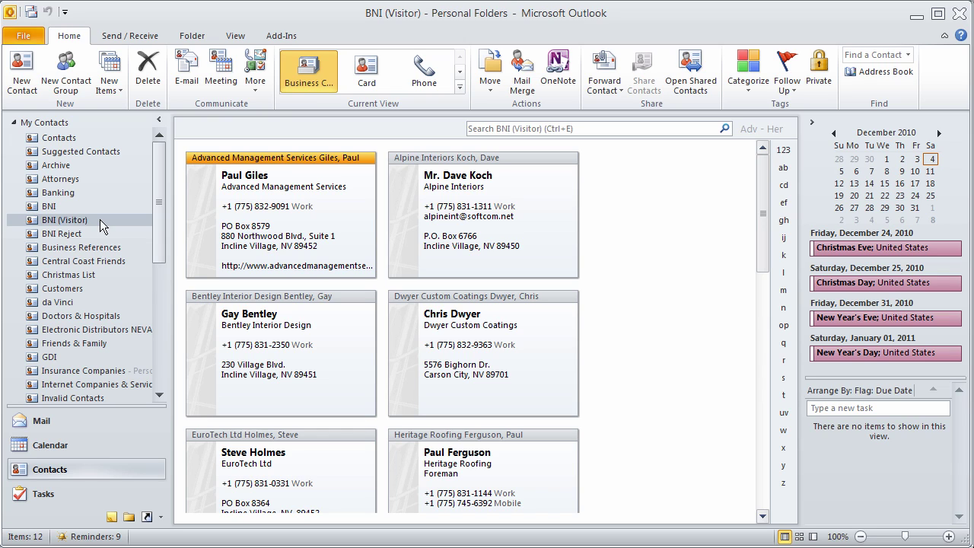
pyautogui.rightClick(100, 219)
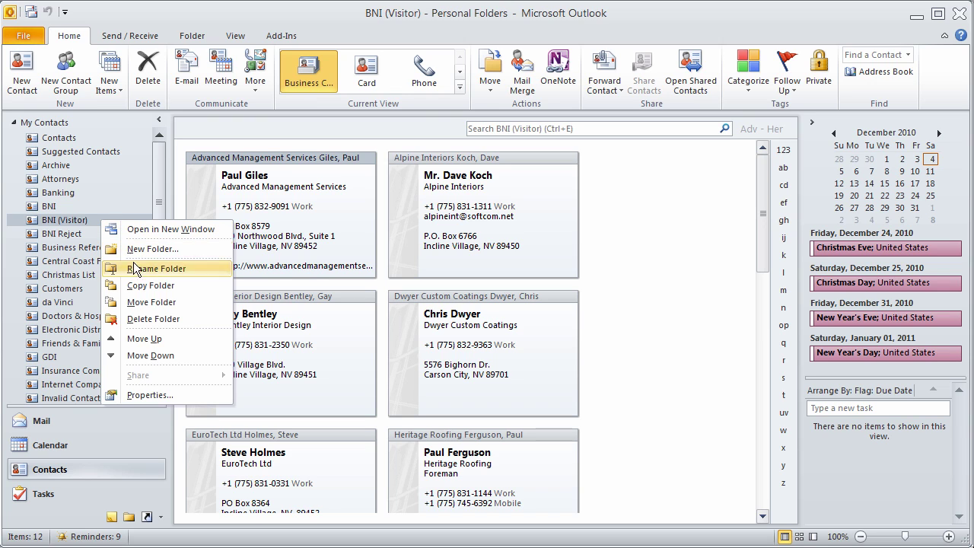
pyautogui.click(153, 394)
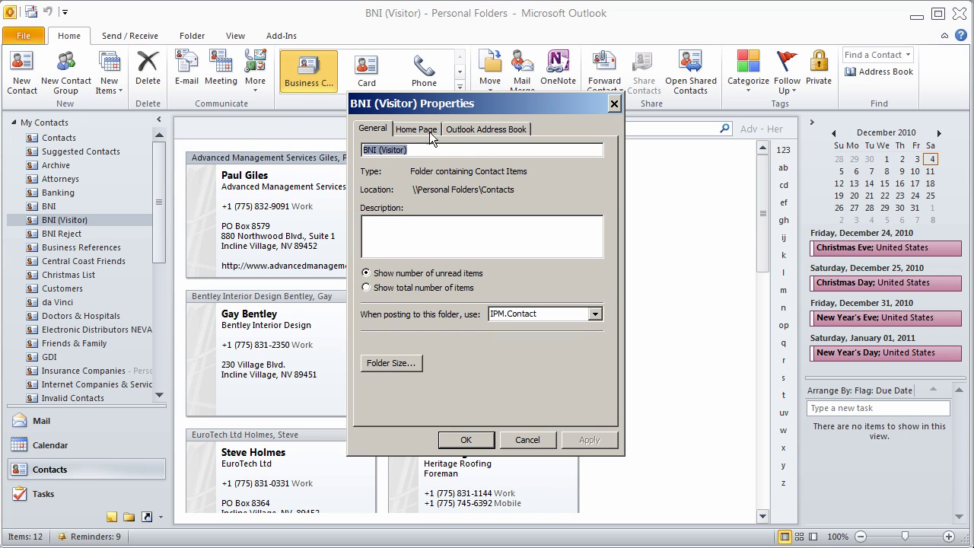
pyautogui.click(471, 130)
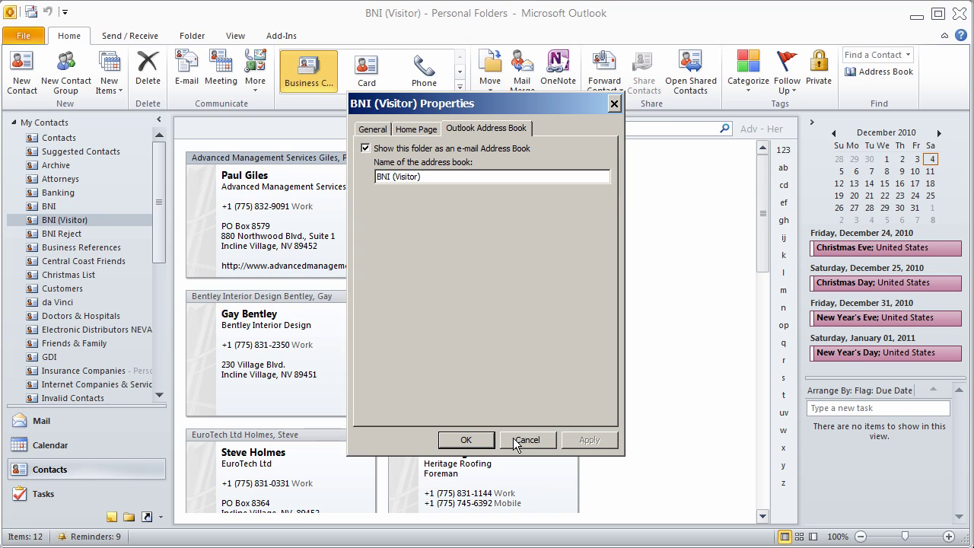
pyautogui.click(515, 443)
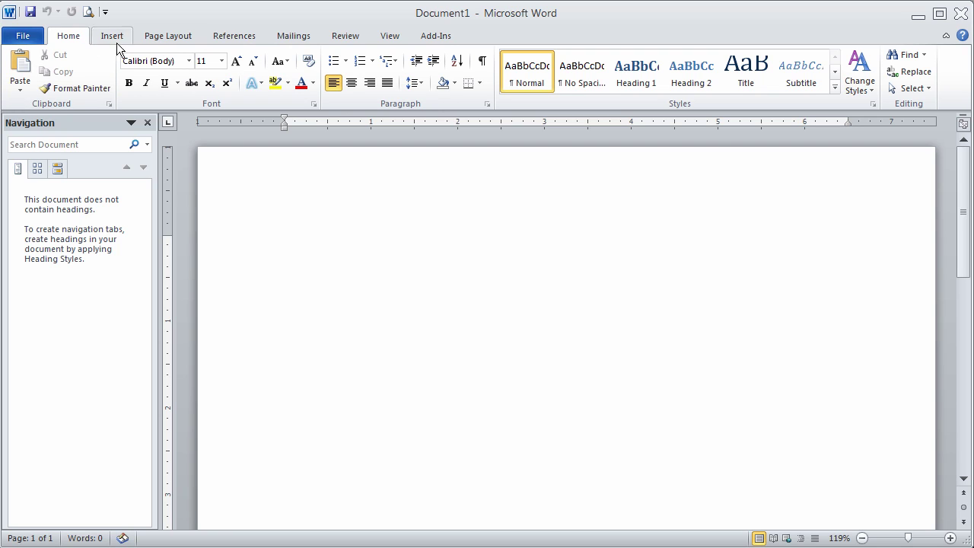
# - Switch to Word and start the Step by Step Mail Merge Wizard with Labels as the document type, advancing to the starting document stage
pyautogui.click(280, 39)
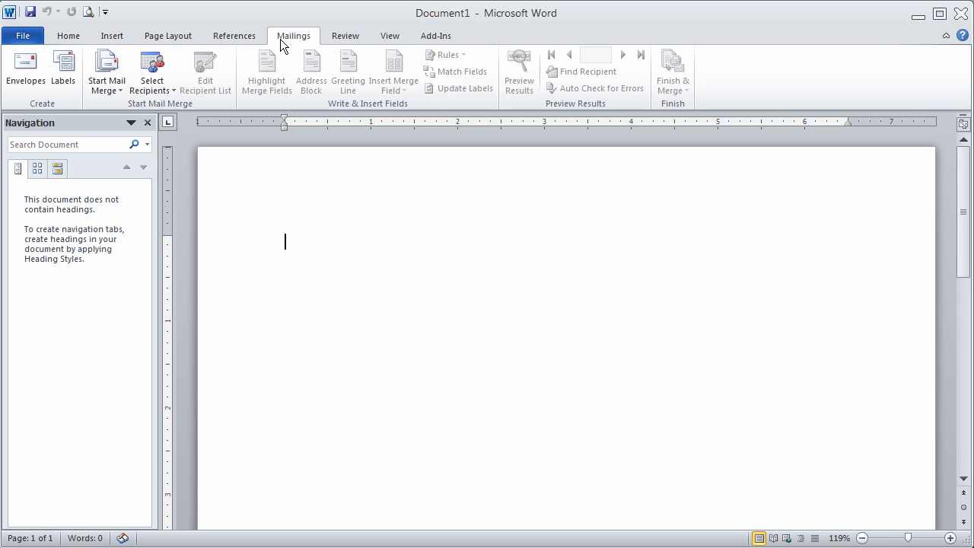
pyautogui.click(123, 90)
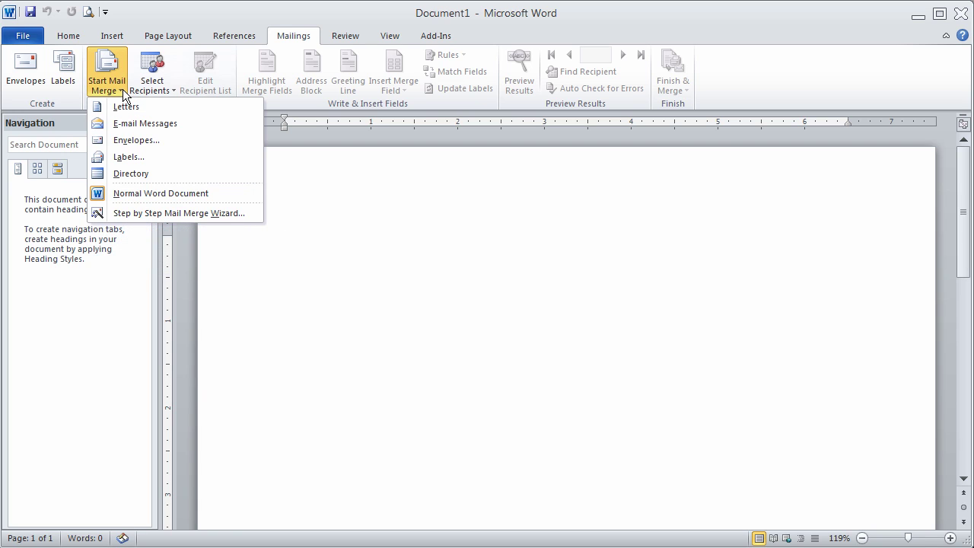
pyautogui.click(246, 214)
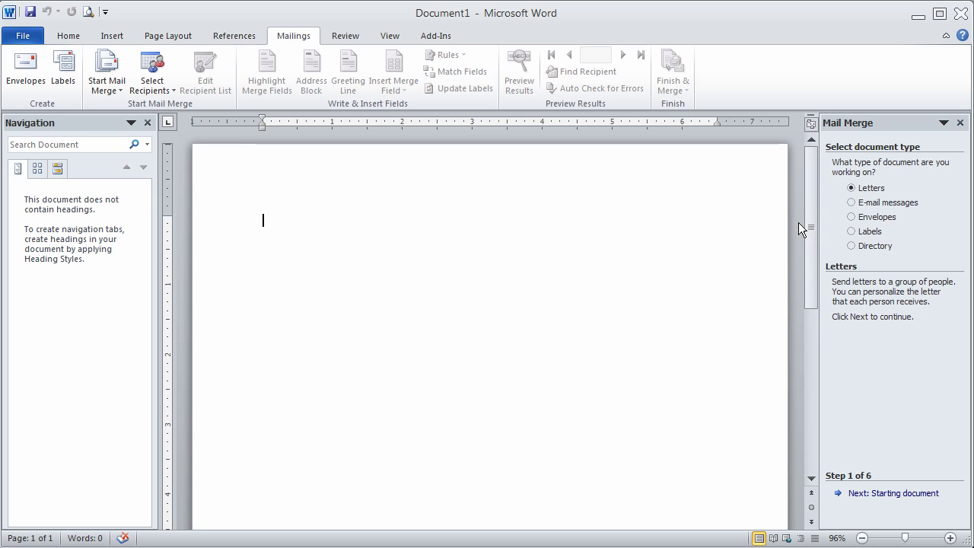
pyautogui.click(852, 233)
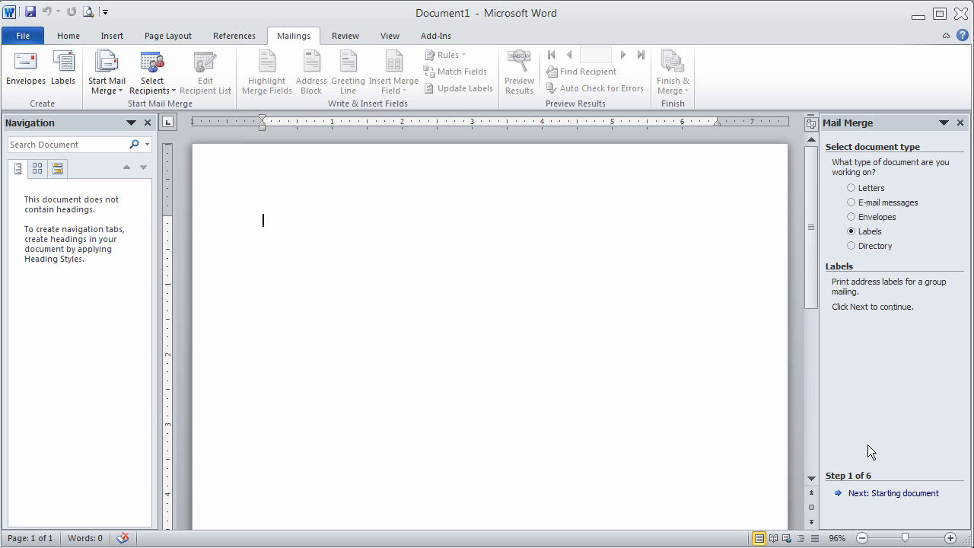
pyautogui.click(880, 494)
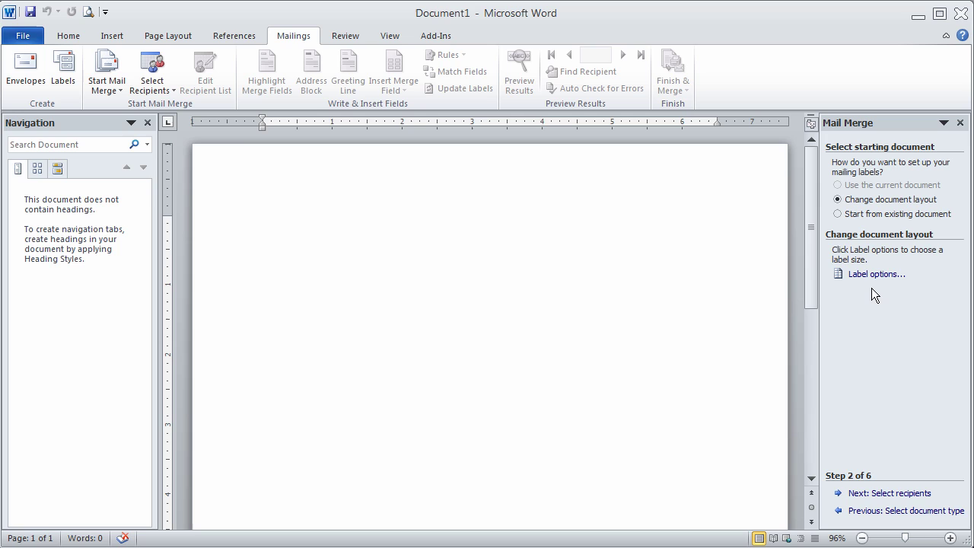
# - Set the label layout to vendor Avery US Letter, product 5159 Mailing Labels, and apply it to the document
pyautogui.click(875, 280)
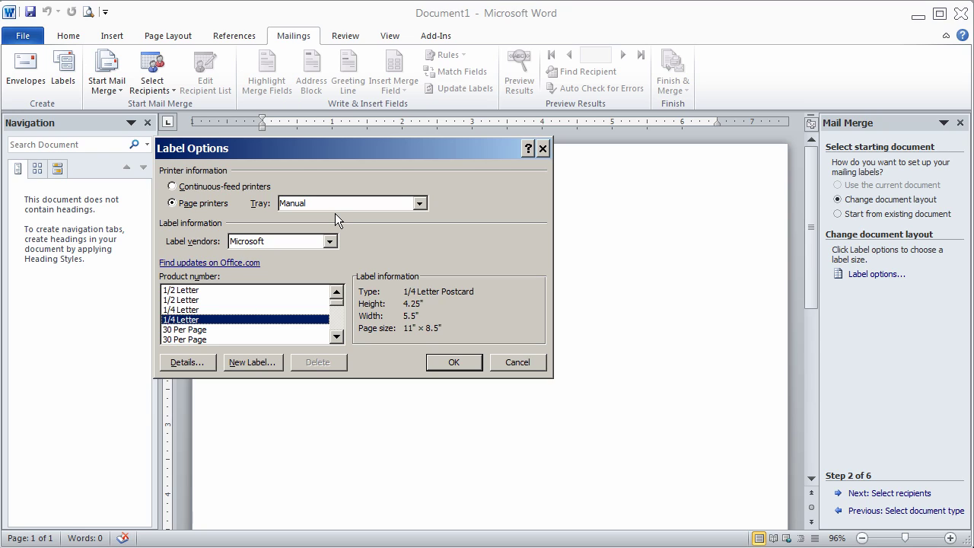
pyautogui.click(419, 203)
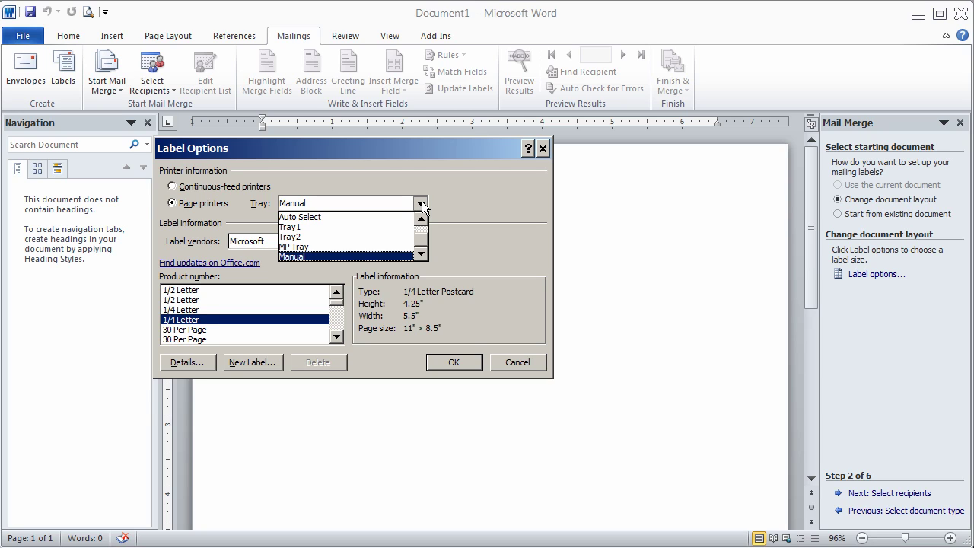
pyautogui.click(421, 204)
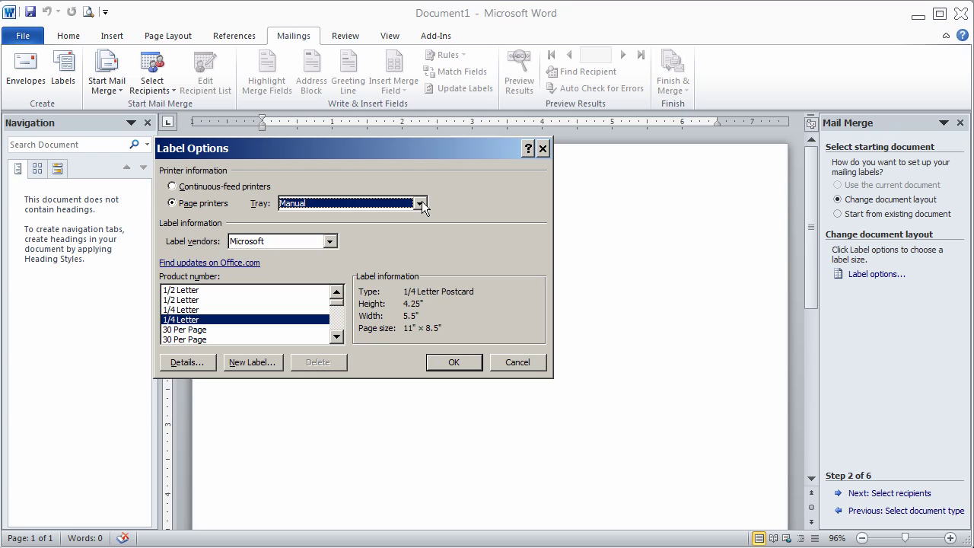
pyautogui.click(330, 241)
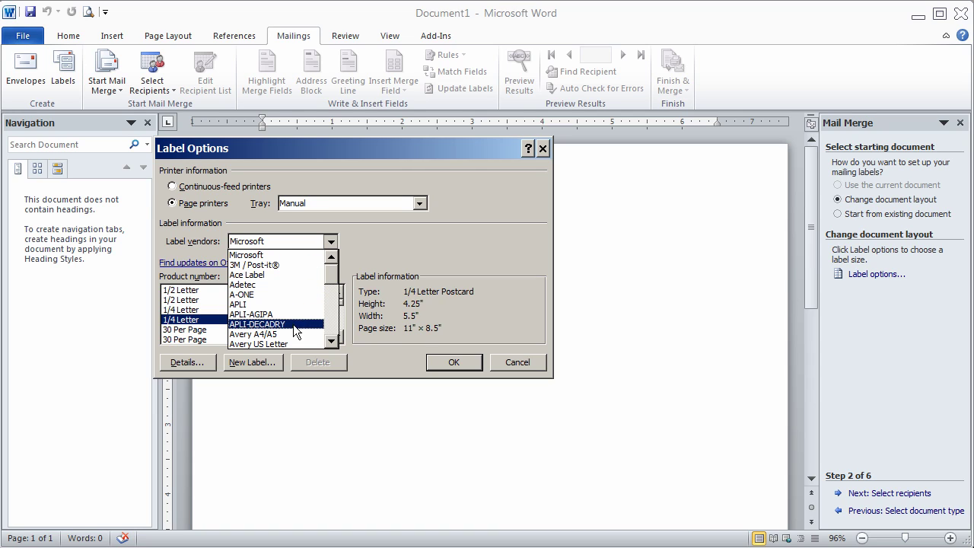
pyautogui.click(296, 344)
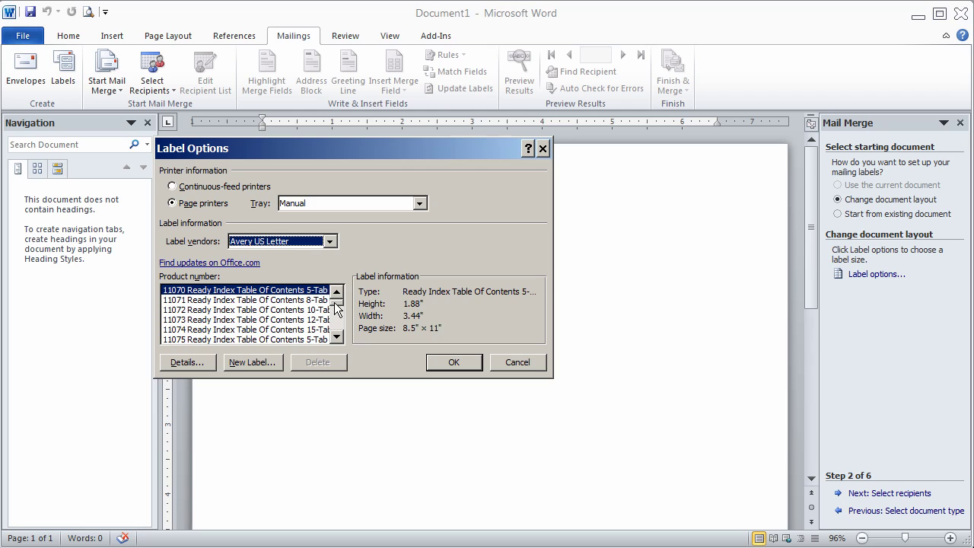
pyautogui.moveTo(334, 305); pyautogui.dragTo(335, 315)
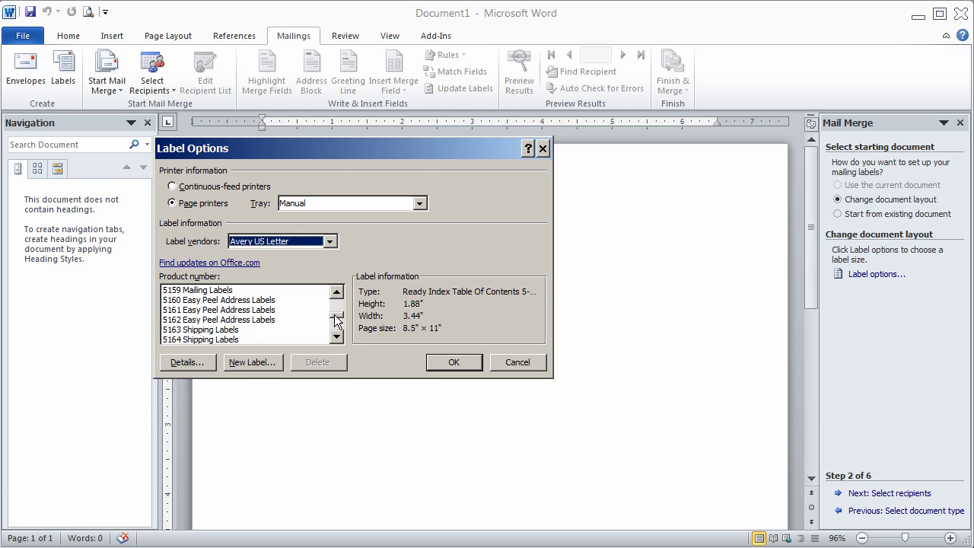
pyautogui.click(213, 292)
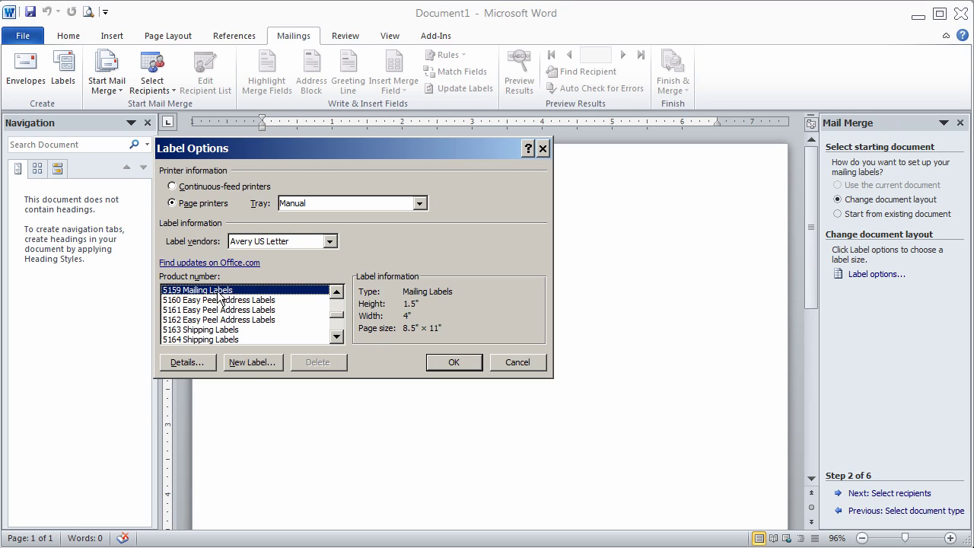
pyautogui.click(446, 364)
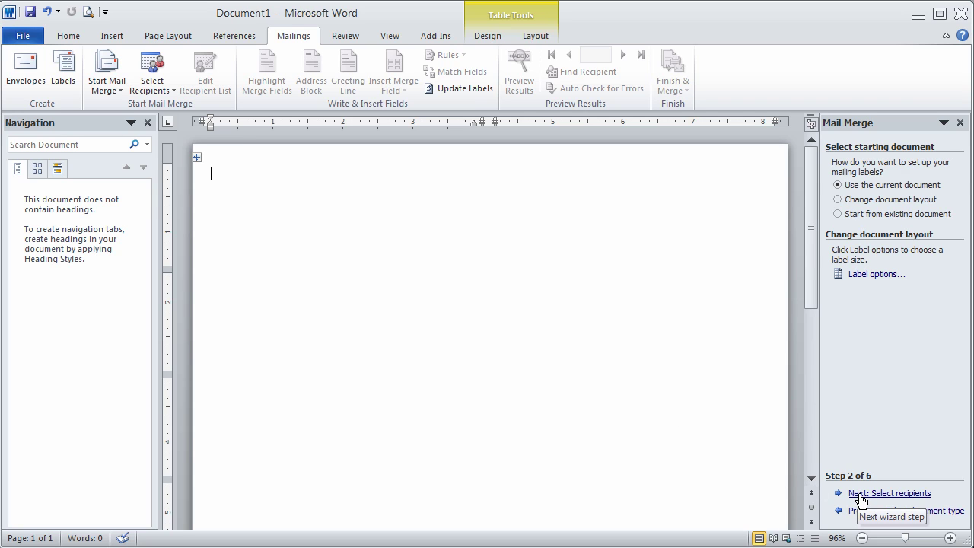
# - Advance to recipient selection and import the BNI (Visitor) Outlook contacts folder as the recipient source
pyautogui.click(860, 495)
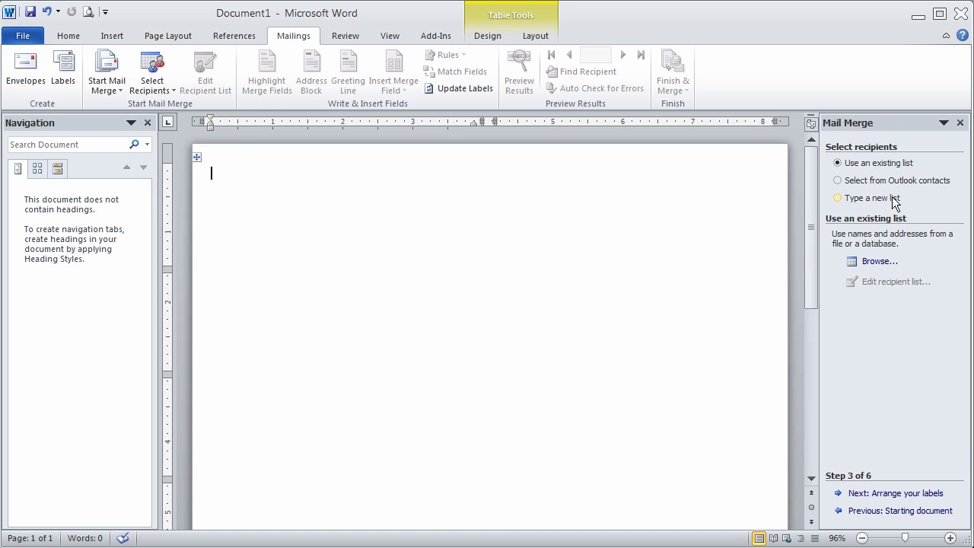
pyautogui.click(840, 182)
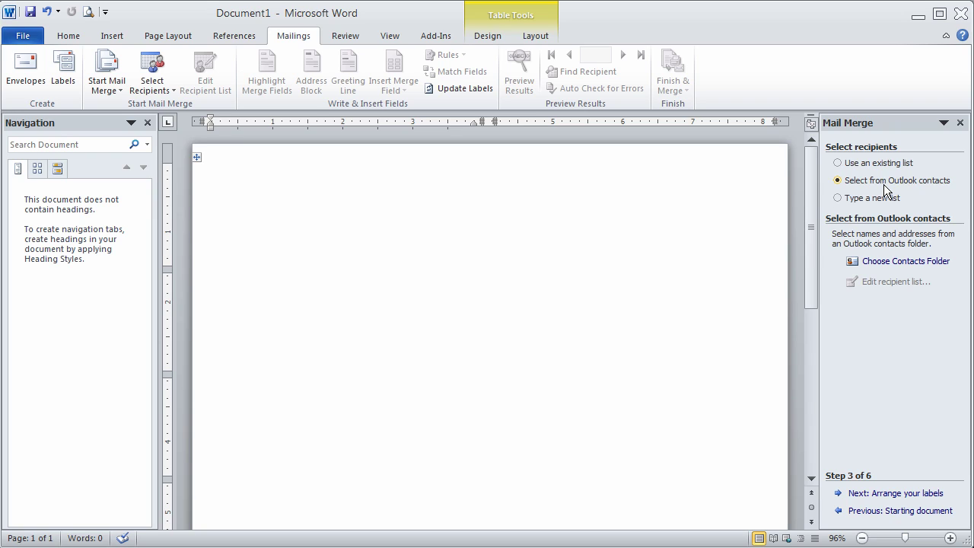
pyautogui.click(876, 262)
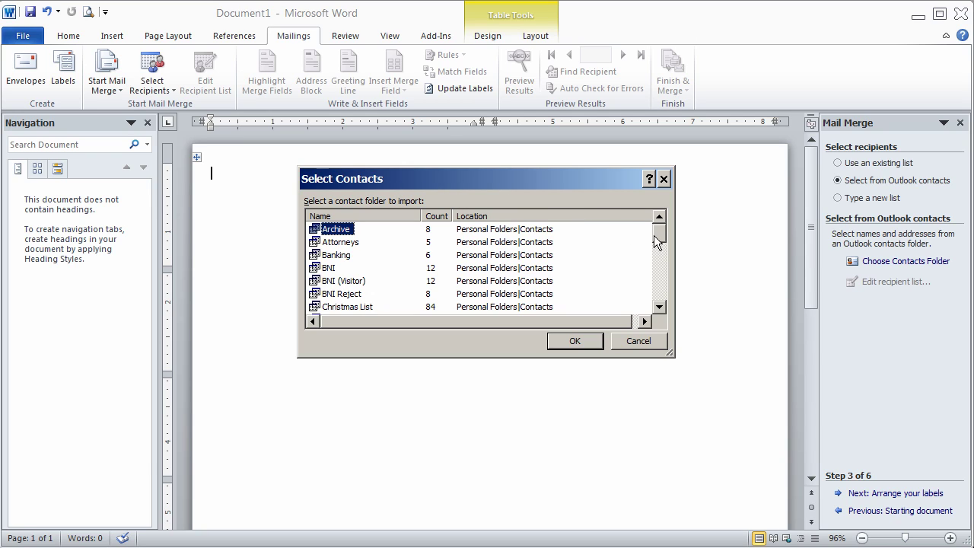
pyautogui.click(352, 284)
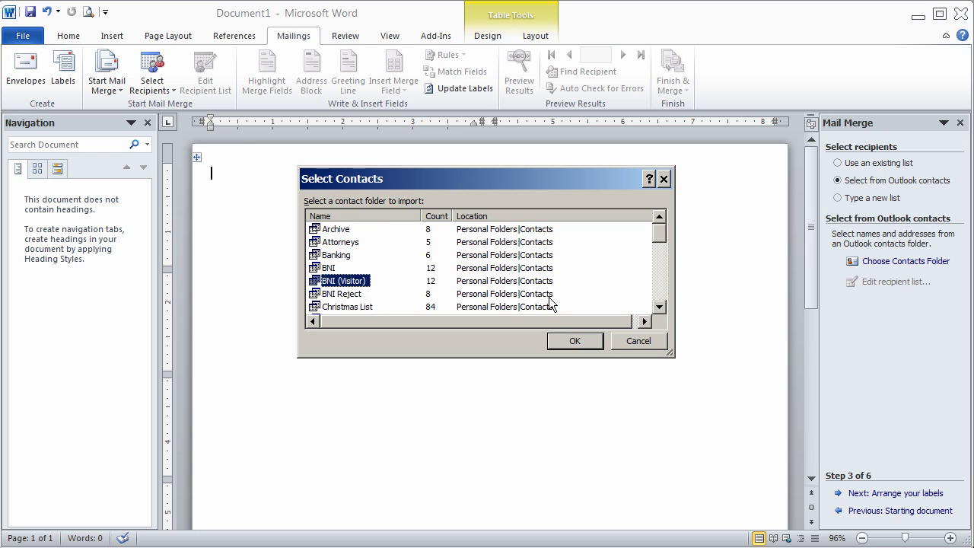
pyautogui.click(574, 341)
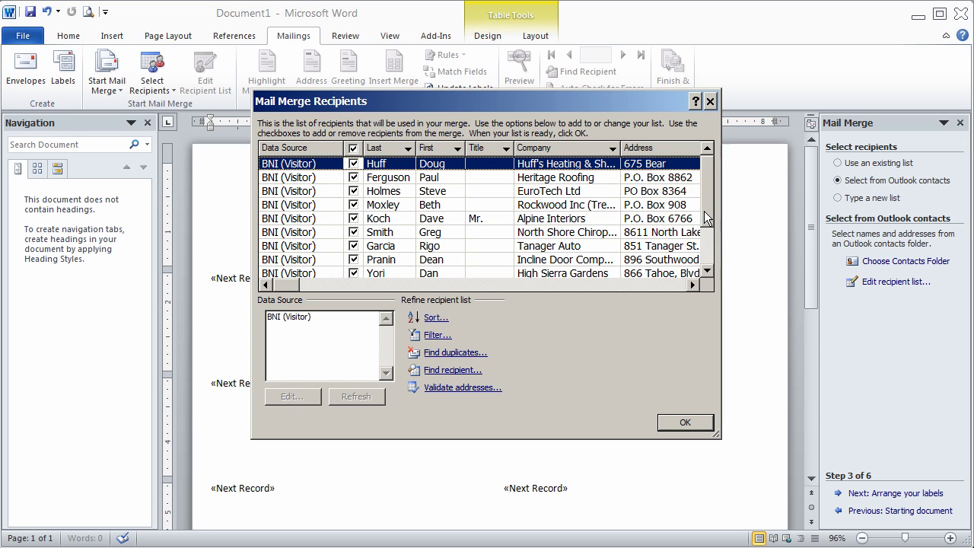
# - Review the mail merge recipients, exclude the High Sierra Gardens contact and accept the list
pyautogui.moveTo(706, 218); pyautogui.dragTo(701, 253)
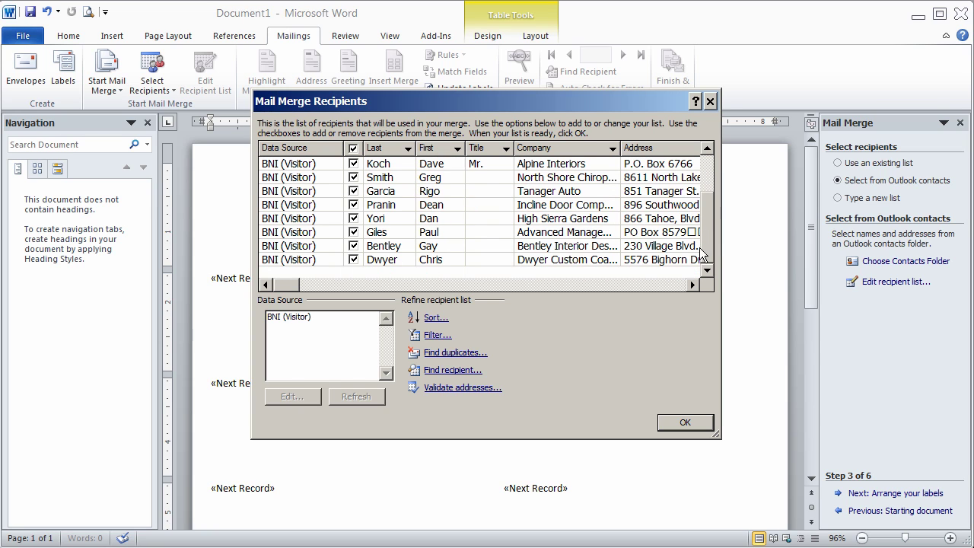
pyautogui.scroll(2, 701, 196)
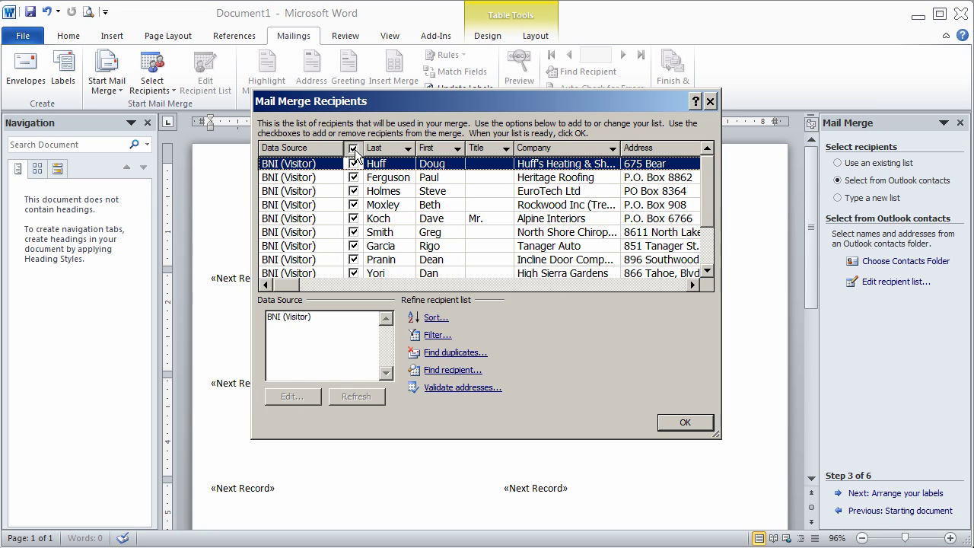
pyautogui.click(353, 149)
pyautogui.moveTo(705, 221); pyautogui.dragTo(700, 228)
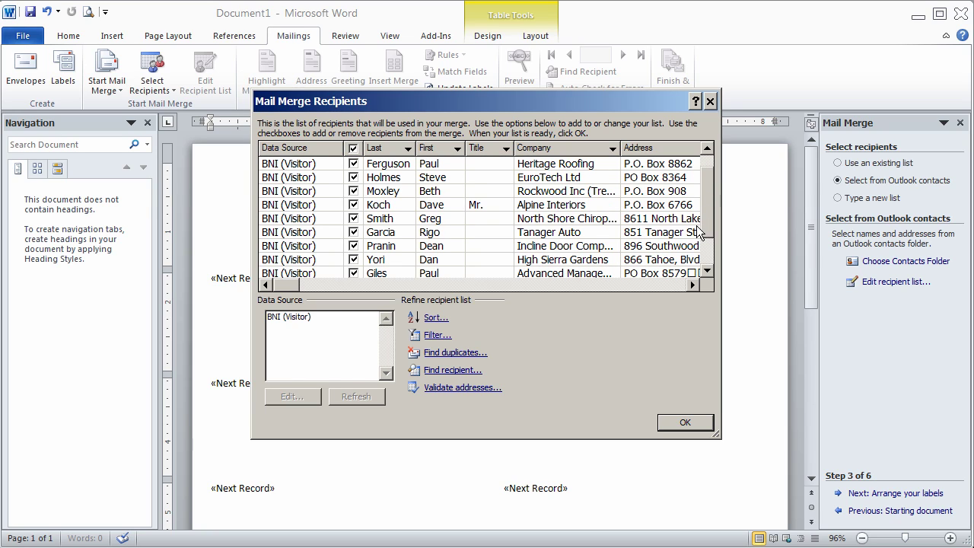
pyautogui.click(354, 259)
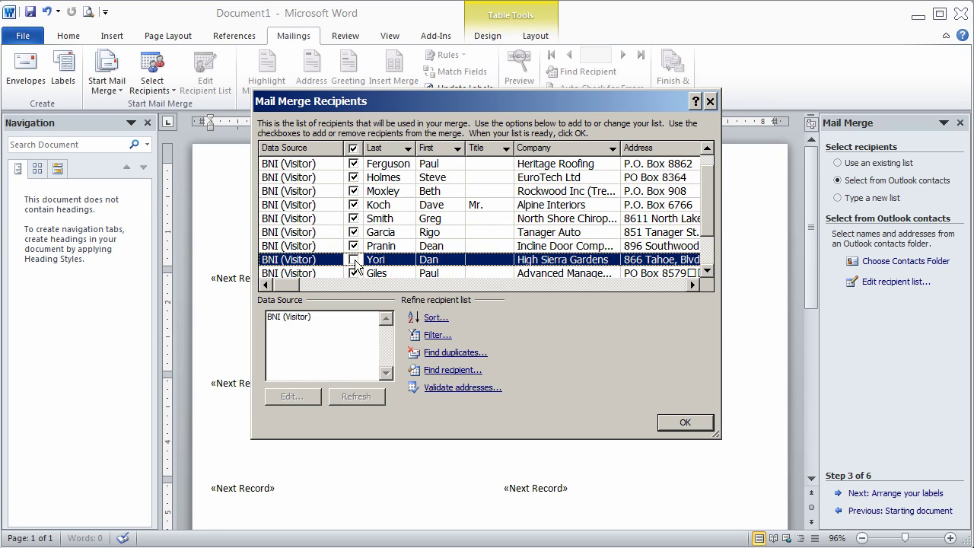
pyautogui.click(681, 424)
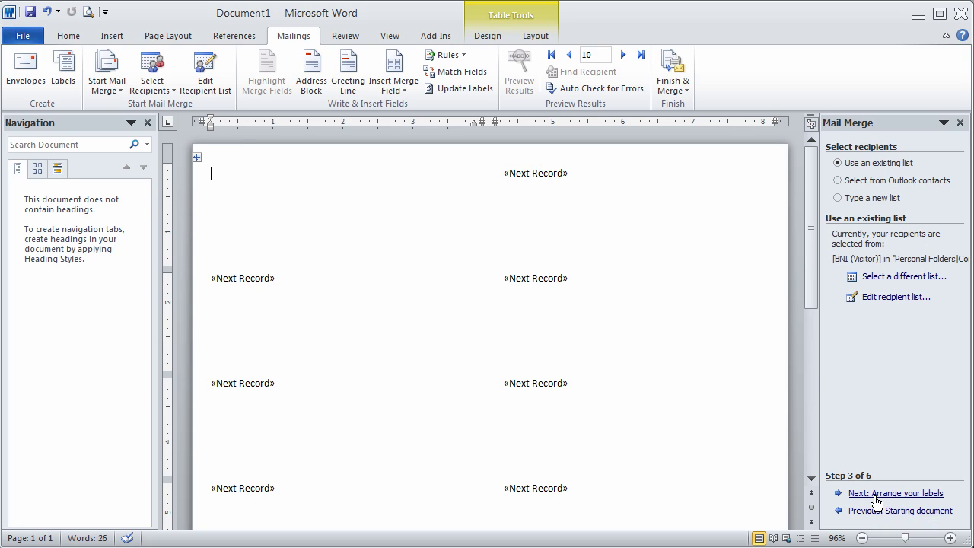
# - Advance to arranging the labels, open the address block settings and choose the "Mr. and Mrs." name format with the short first name
pyautogui.click(877, 495)
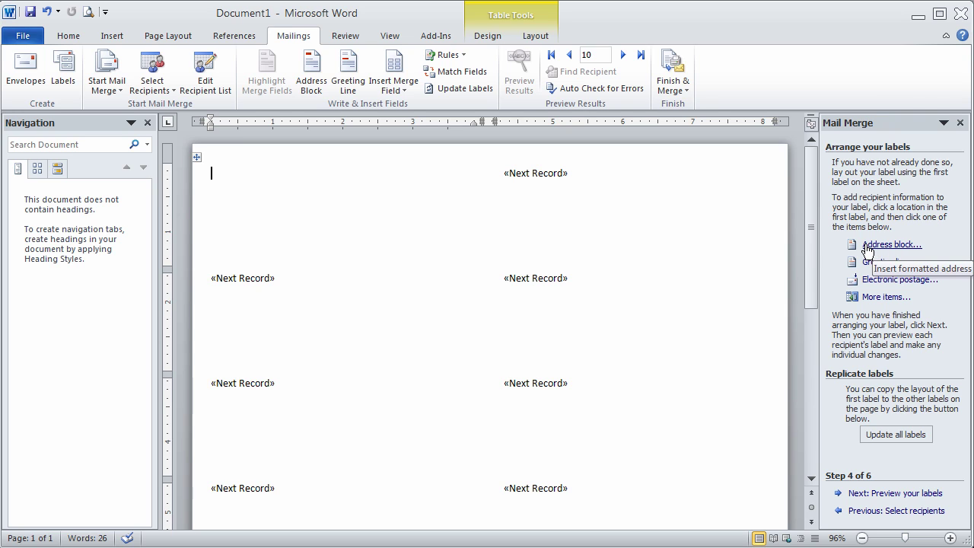
pyautogui.click(865, 244)
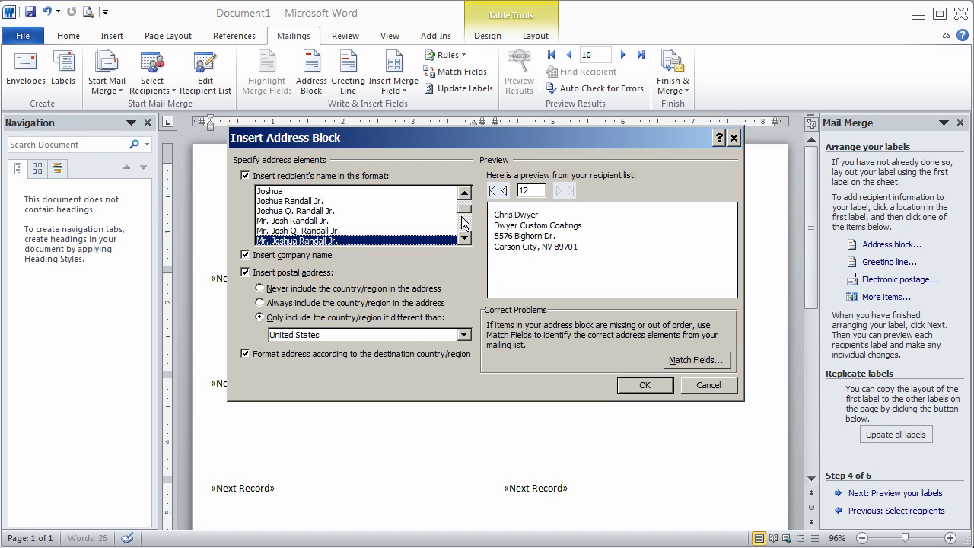
pyautogui.moveTo(466, 215); pyautogui.dragTo(460, 236)
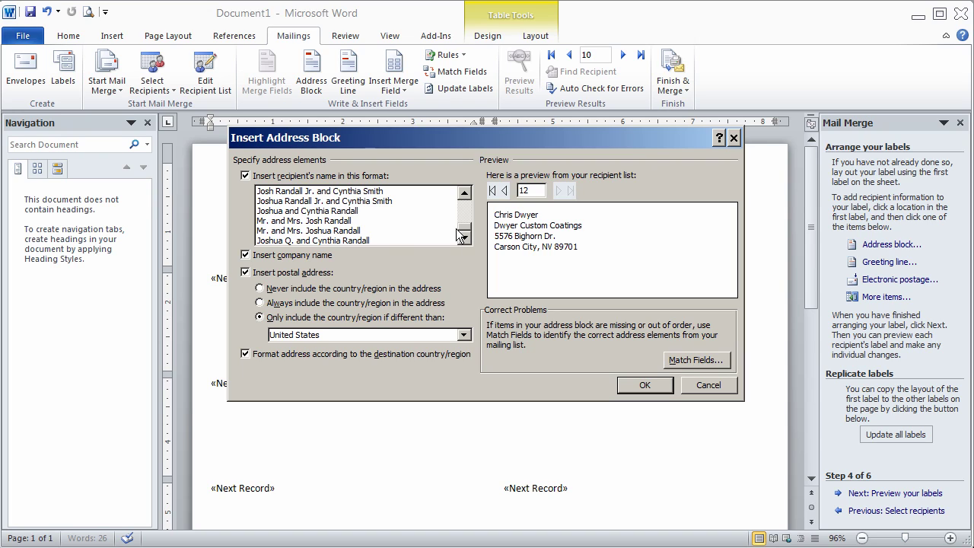
pyautogui.click(322, 221)
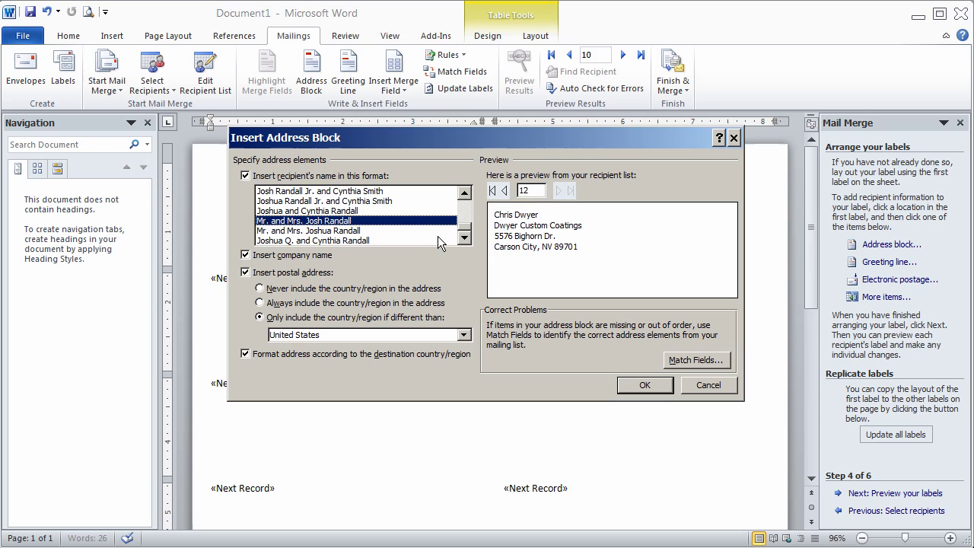
# - Try the recipient name formats with the title "Mr.", short first name and suffix, with and without the middle initial
pyautogui.click(464, 194)
pyautogui.click(465, 193)
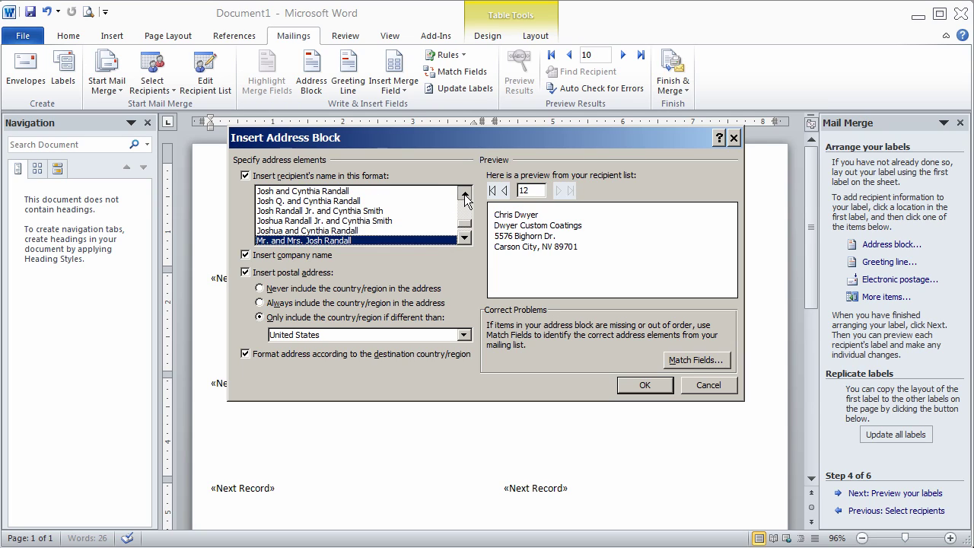
pyautogui.click(464, 193)
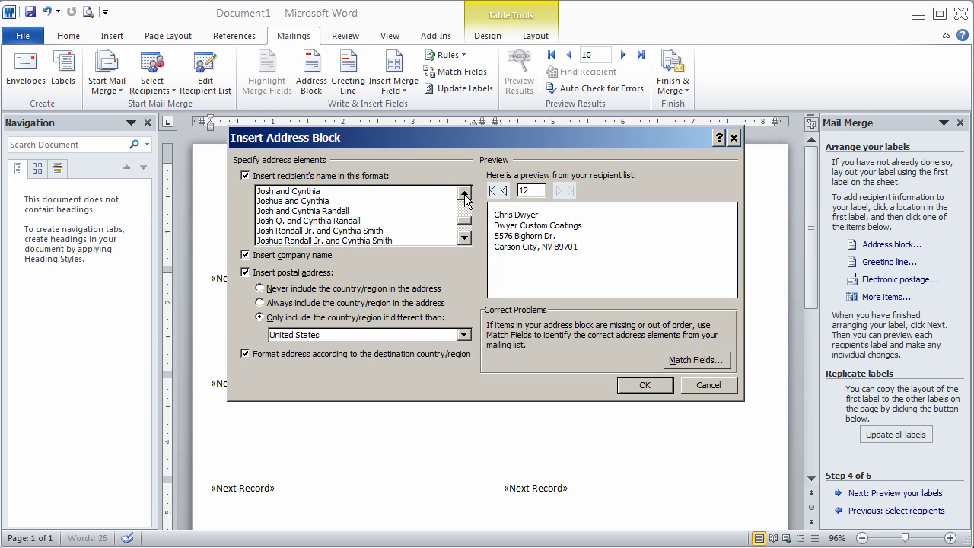
pyautogui.click(464, 193)
pyautogui.click(464, 193)
pyautogui.click(464, 193)
pyautogui.click(465, 193)
pyautogui.click(464, 193)
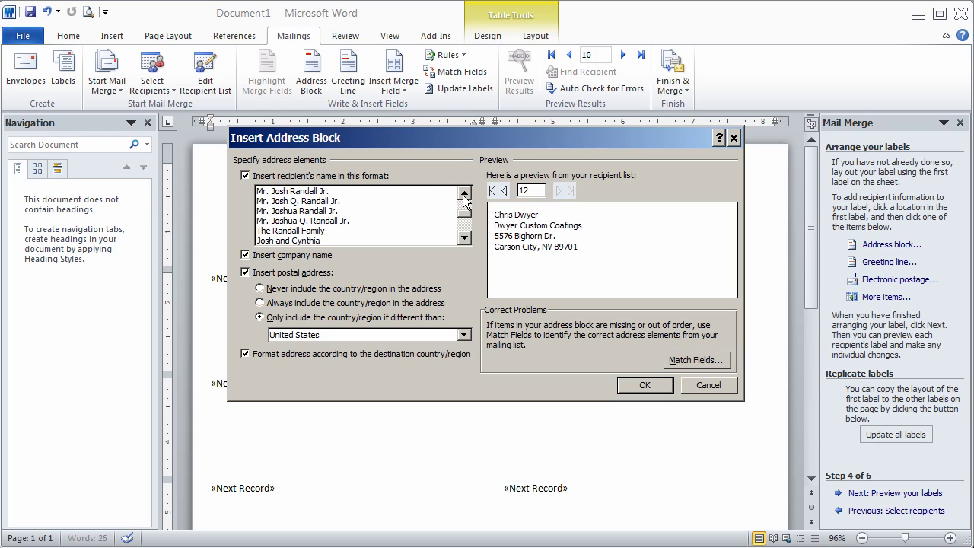
pyautogui.click(312, 201)
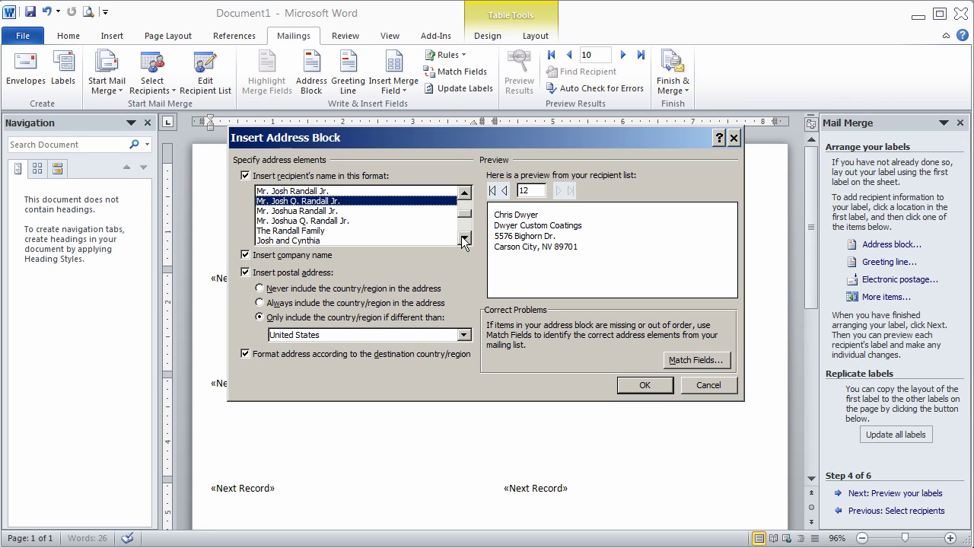
pyautogui.click(303, 191)
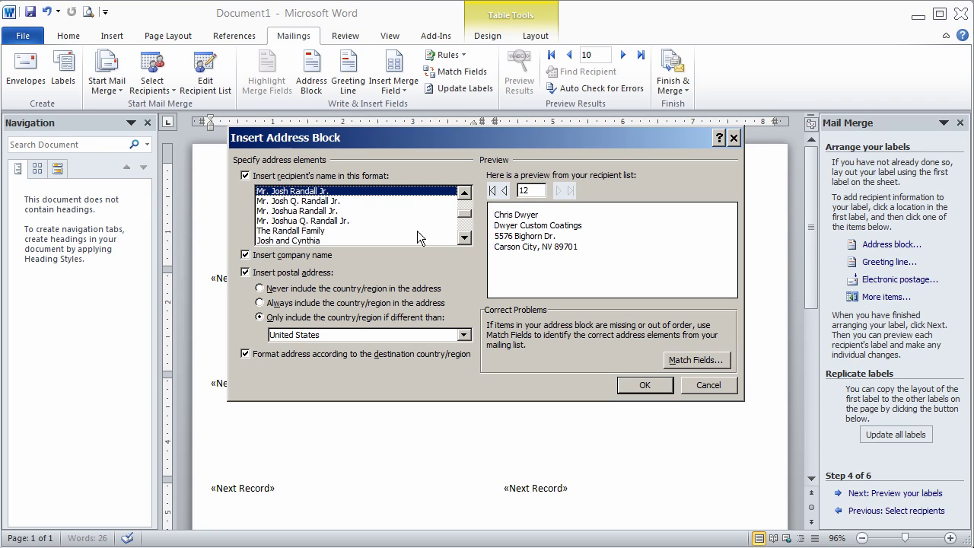
# - Set the recipient name format back to "Mr. and Mrs." with the short first name and last name
pyautogui.click(464, 238)
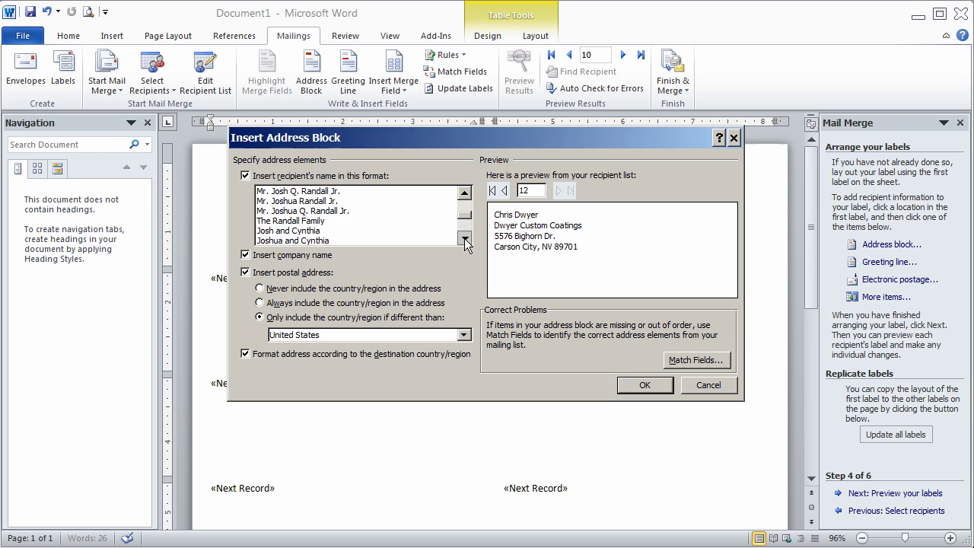
pyautogui.click(463, 238)
pyautogui.click(463, 238)
pyautogui.click(463, 238)
pyautogui.click(464, 239)
pyautogui.click(464, 238)
pyautogui.click(463, 238)
pyautogui.click(464, 238)
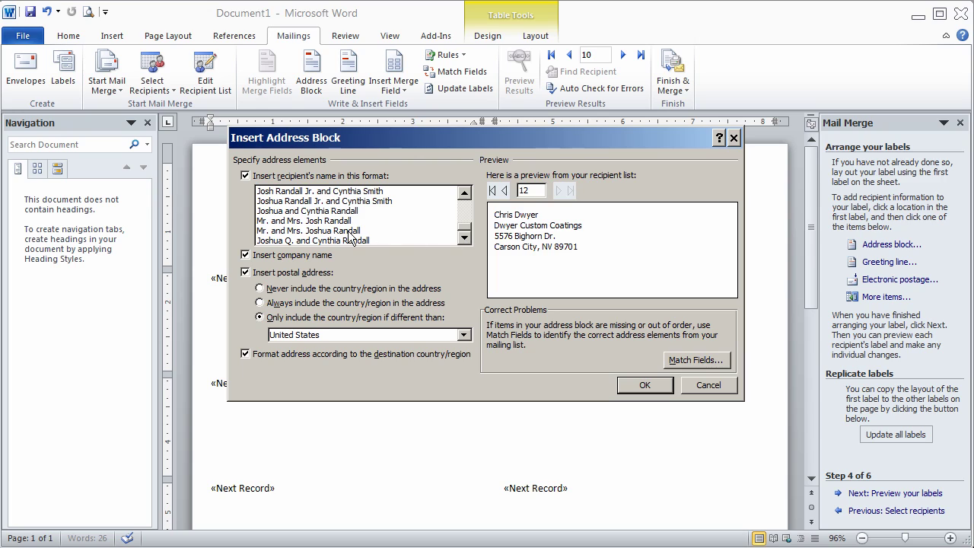
pyautogui.click(303, 221)
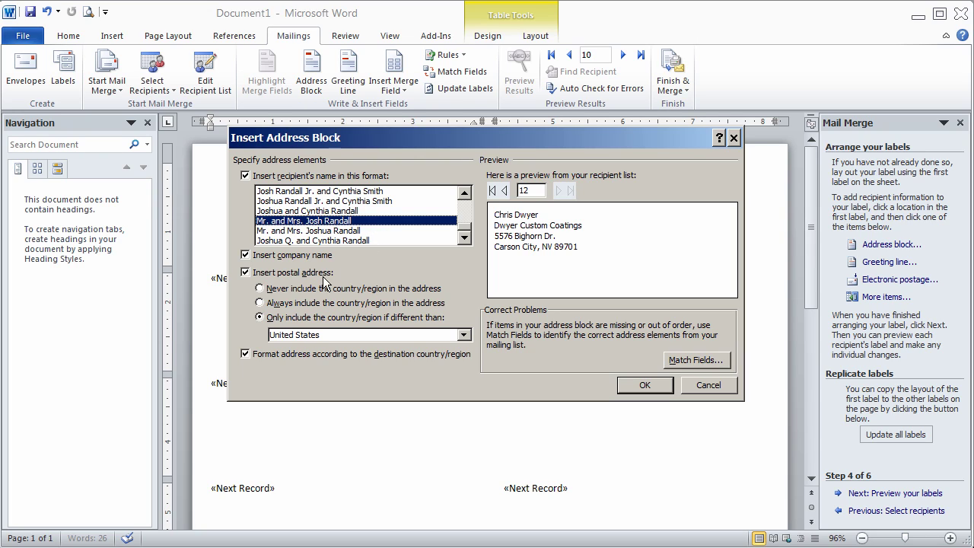
# - Exclude the company name from the address block and insert the block into the first label
pyautogui.click(246, 256)
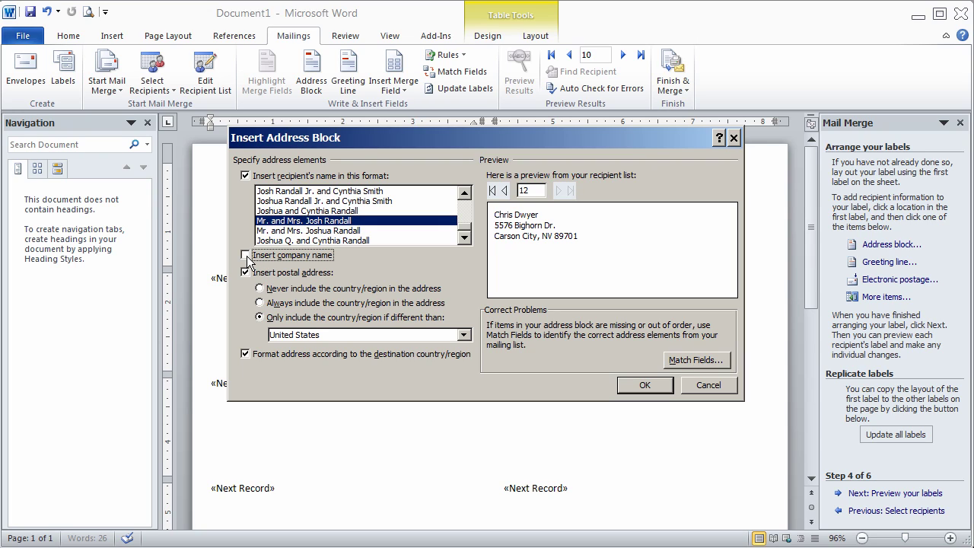
pyautogui.click(246, 256)
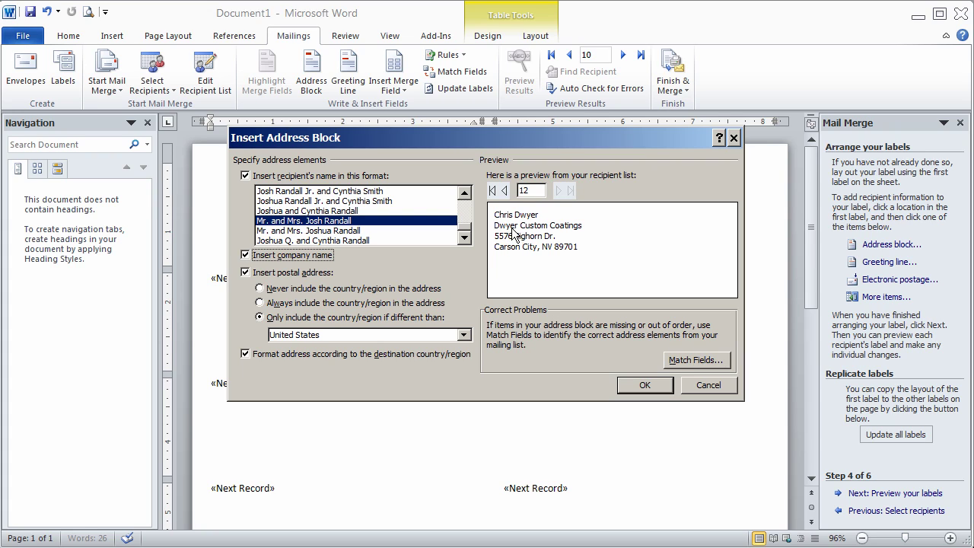
pyautogui.click(246, 255)
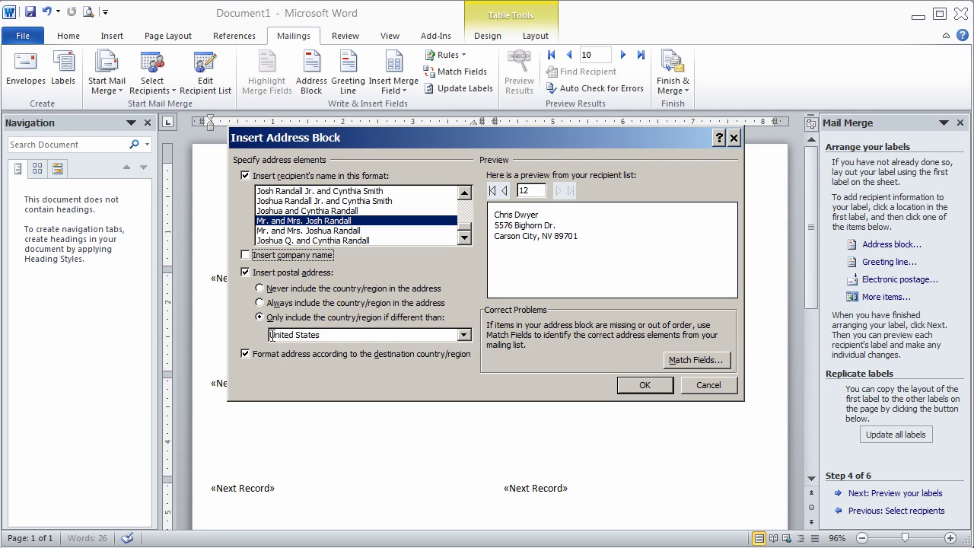
pyautogui.click(643, 385)
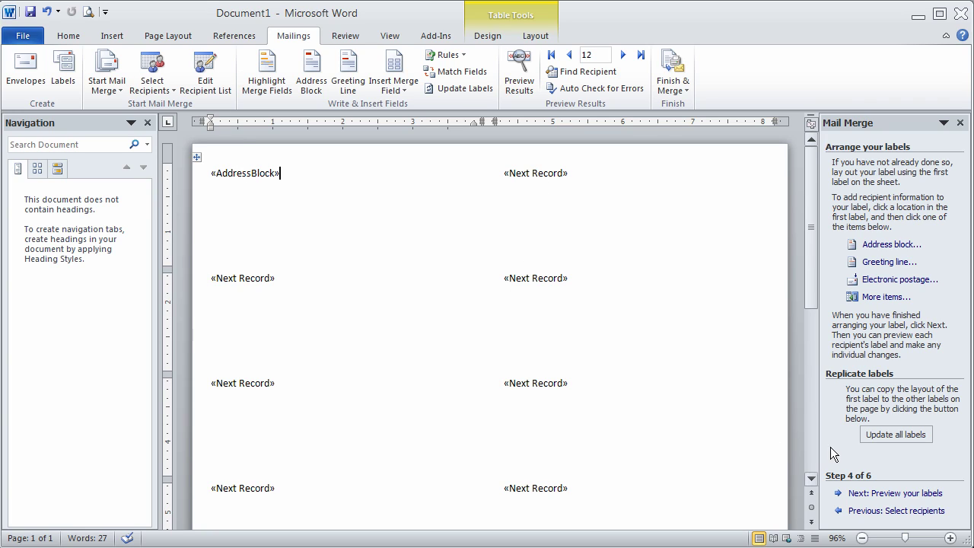
# - Replicate the address block to all labels and preview the merged labels, stepping back to recipient 1
pyautogui.click(890, 438)
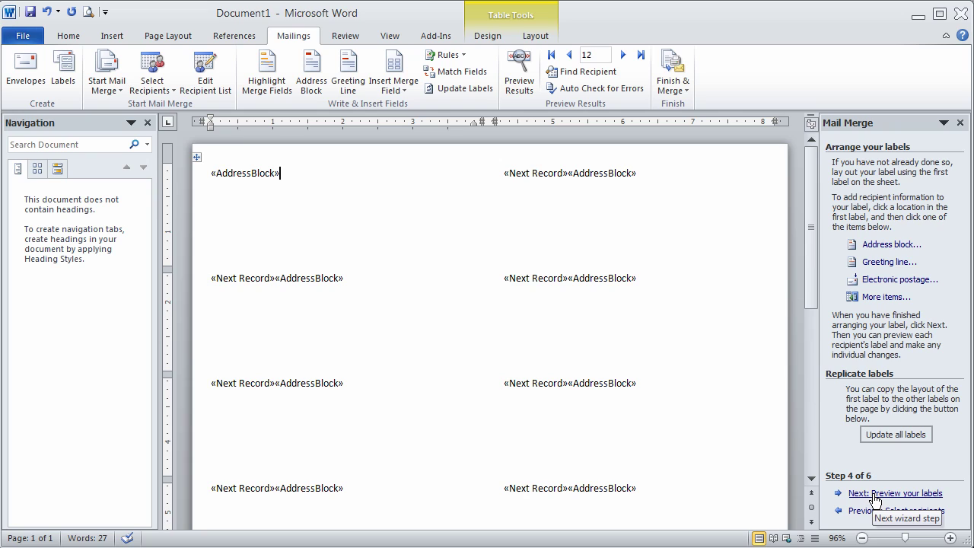
pyautogui.click(875, 495)
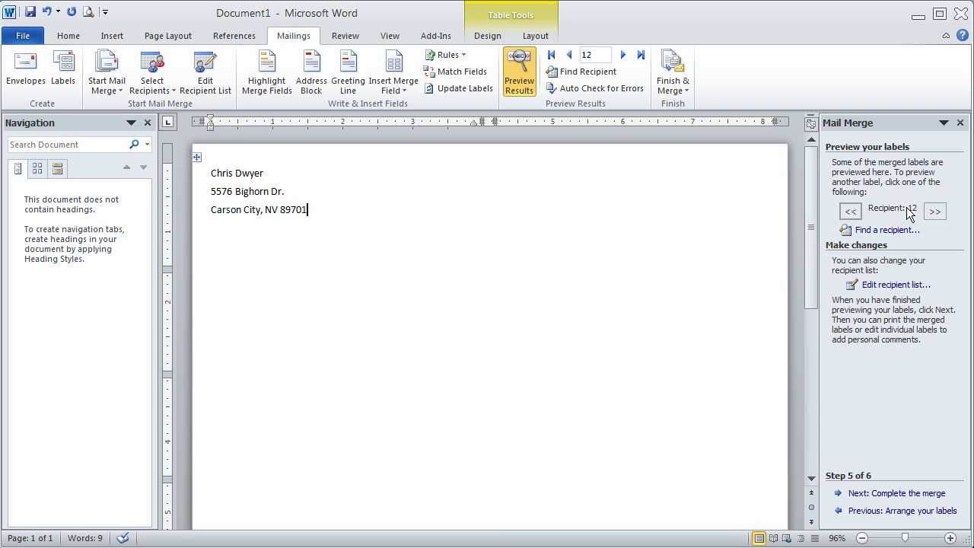
pyautogui.click(851, 212)
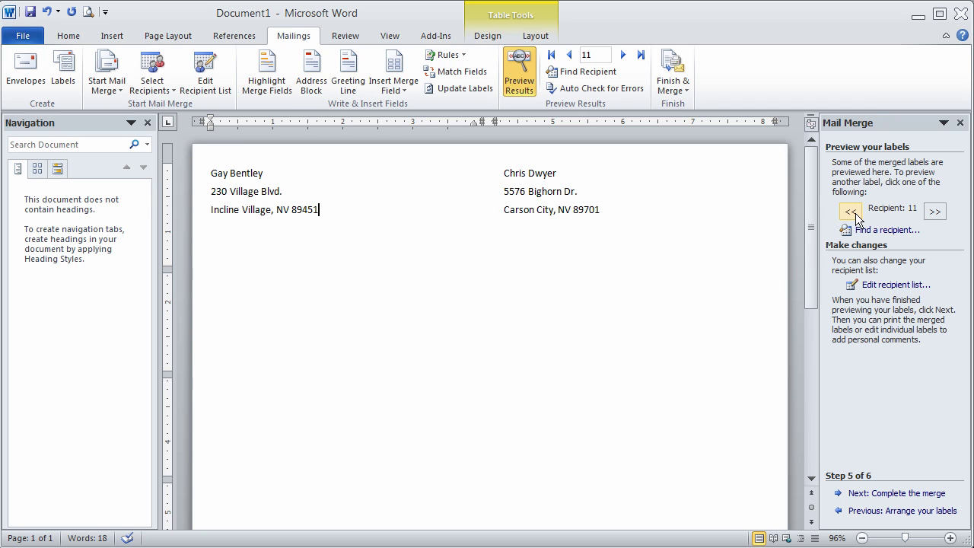
pyautogui.click(852, 212)
pyautogui.click(852, 213)
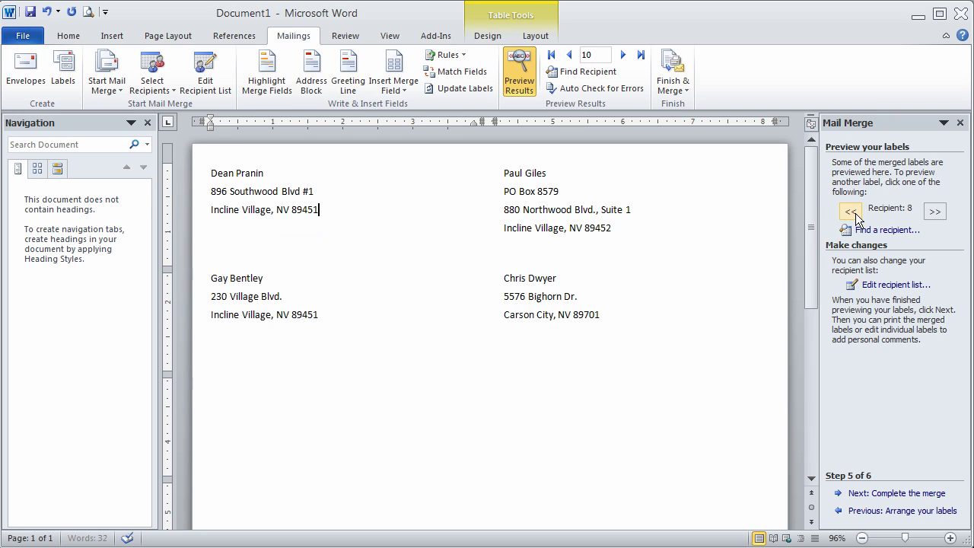
pyautogui.click(852, 213)
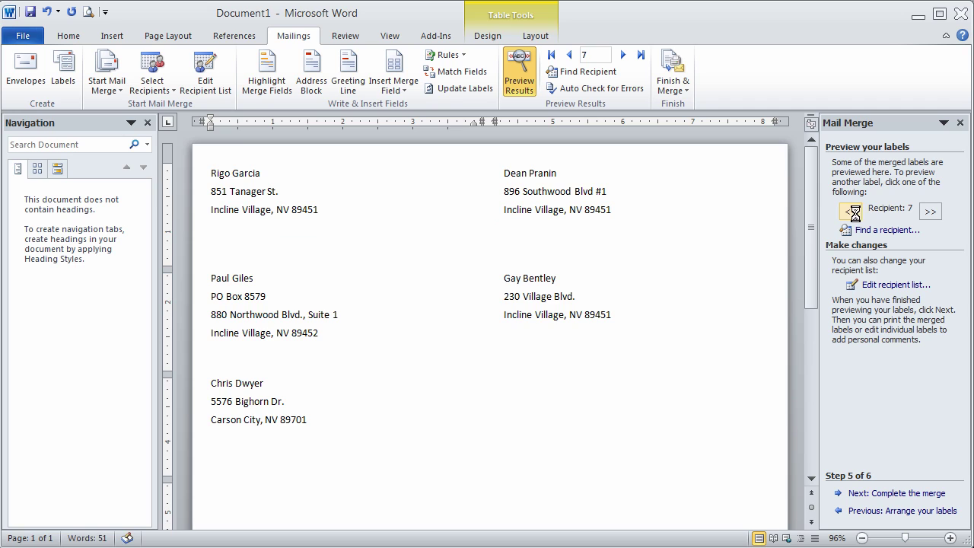
pyautogui.click(852, 212)
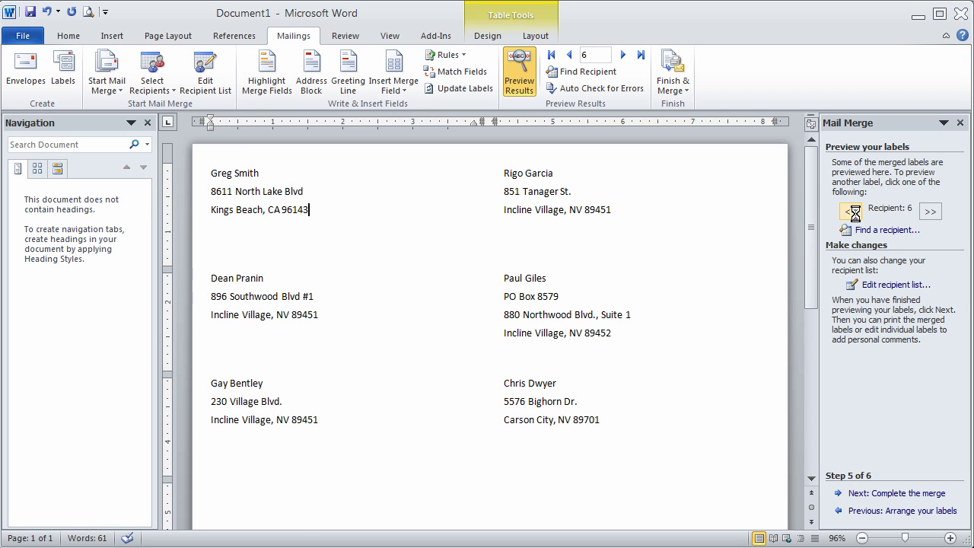
pyautogui.click(853, 212)
pyautogui.click(852, 212)
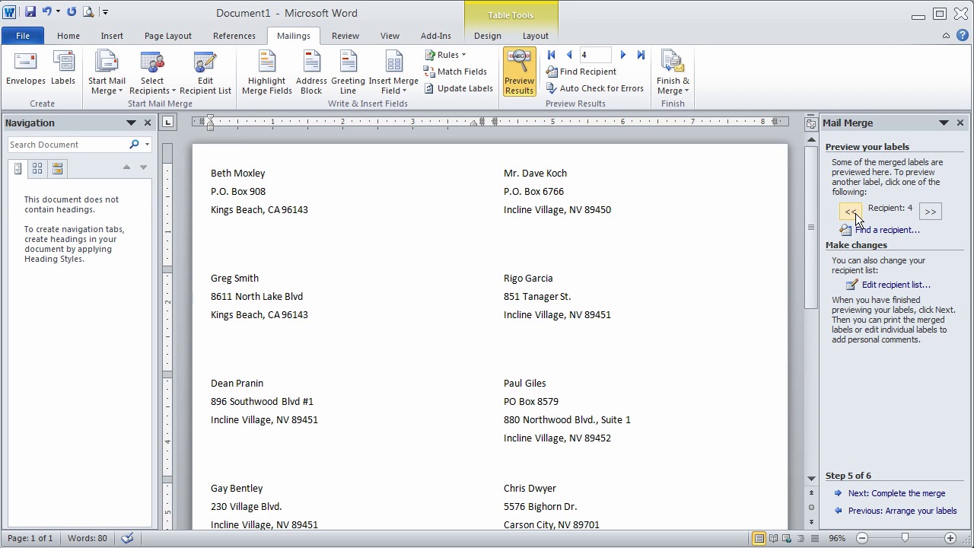
pyautogui.click(854, 214)
pyautogui.click(853, 212)
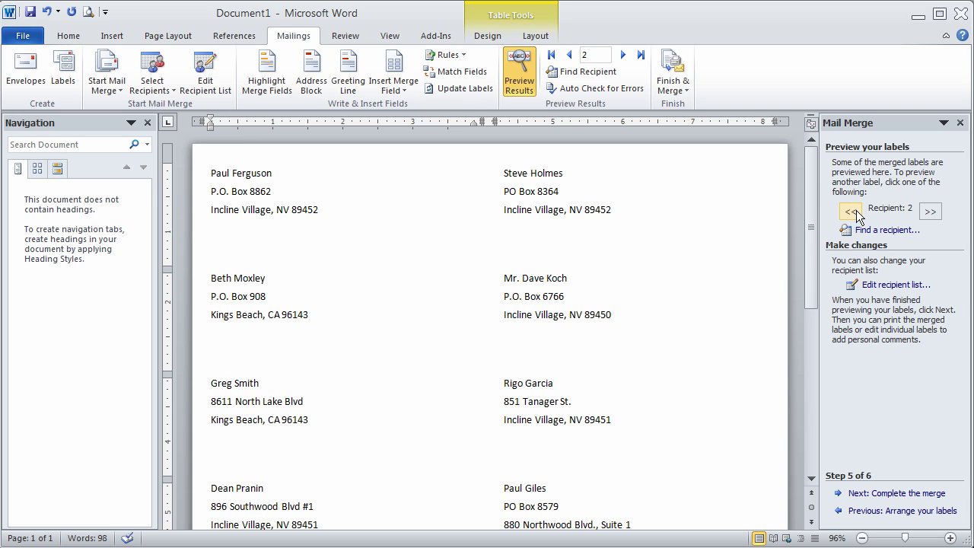
pyautogui.click(853, 213)
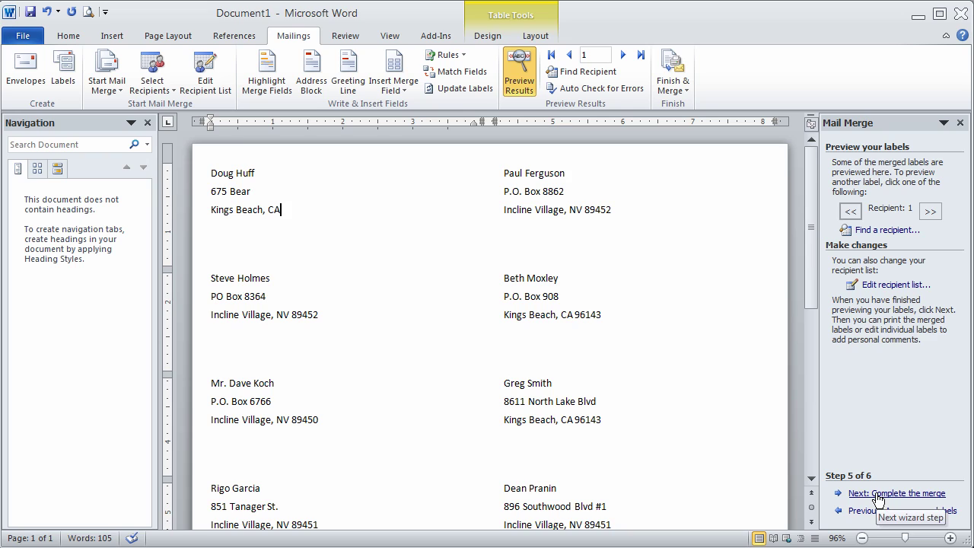
# - Advance to completing the merge and show the table gridlines around the labels
pyautogui.click(879, 495)
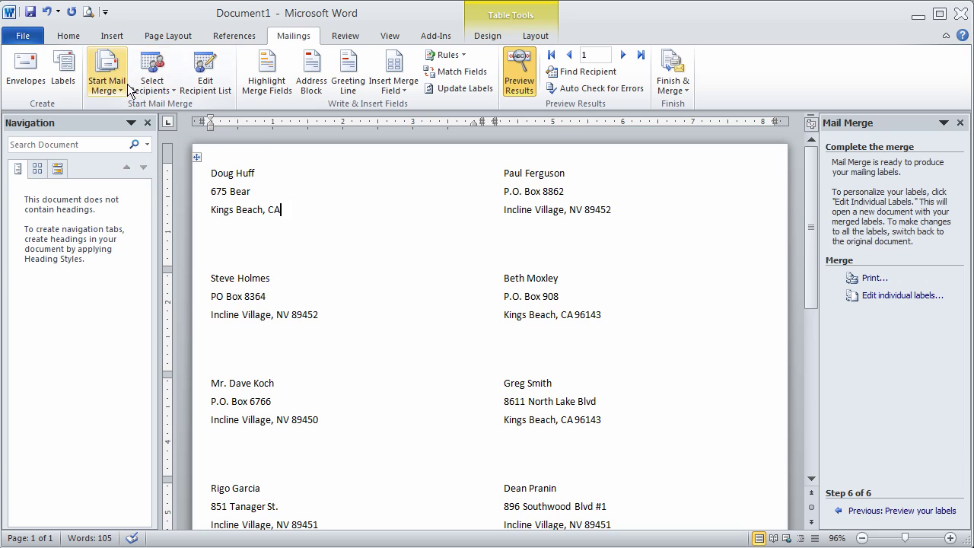
pyautogui.click(68, 36)
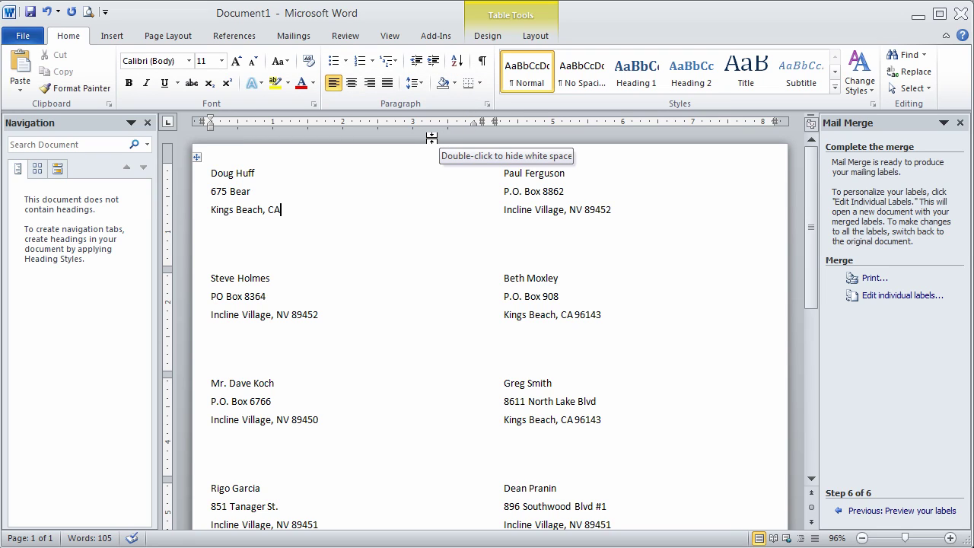
pyautogui.click(479, 84)
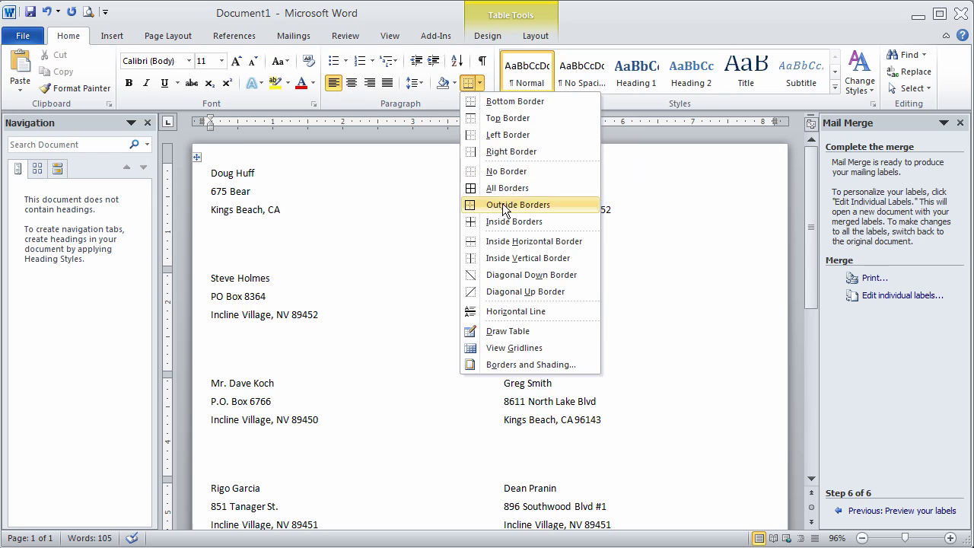
pyautogui.click(579, 345)
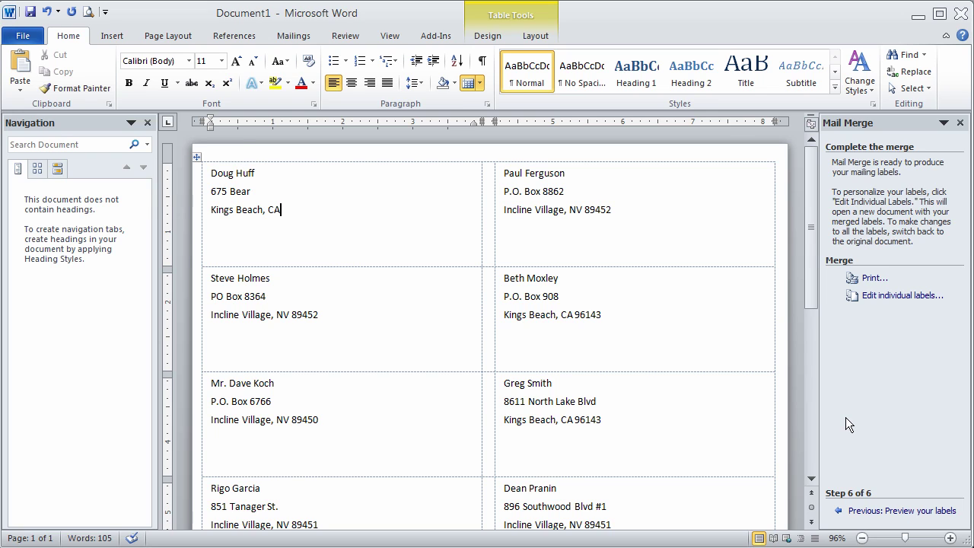
# - Merge all records to the printer and print one copy of all pages on the Brother MFC-8840D
pyautogui.click(873, 279)
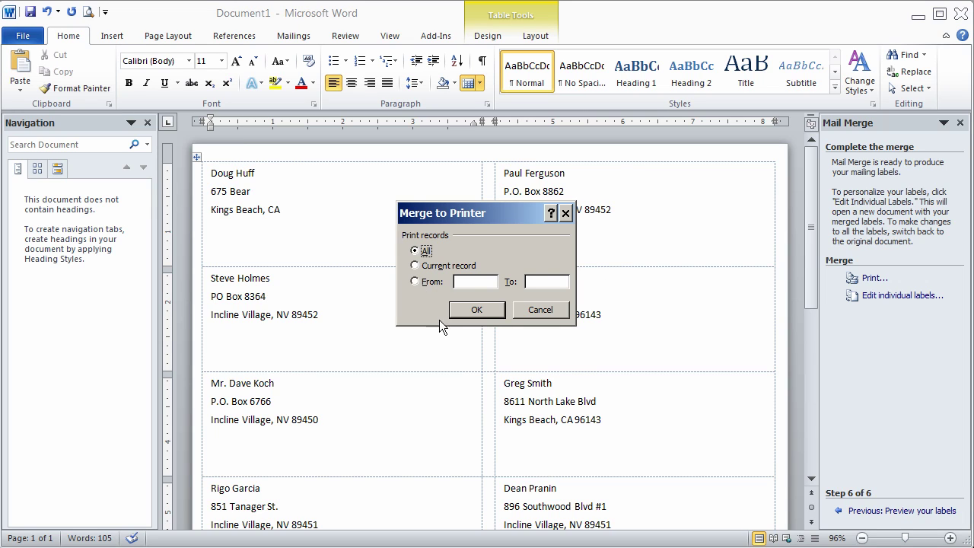
pyautogui.click(494, 312)
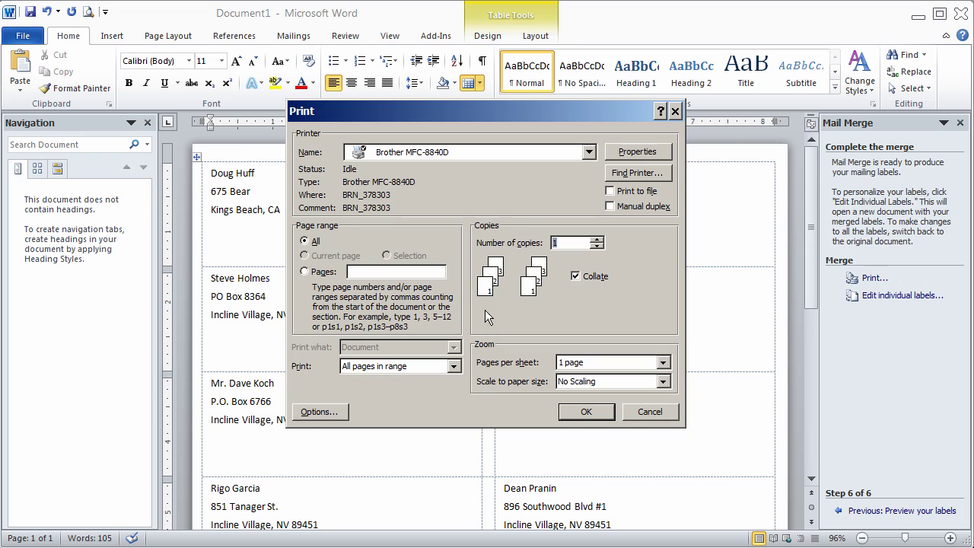
pyautogui.click(576, 412)
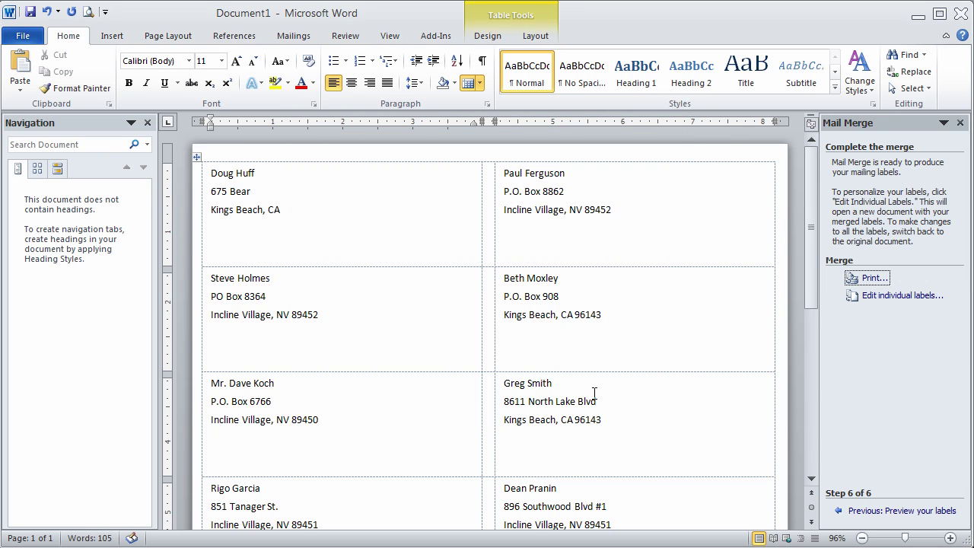